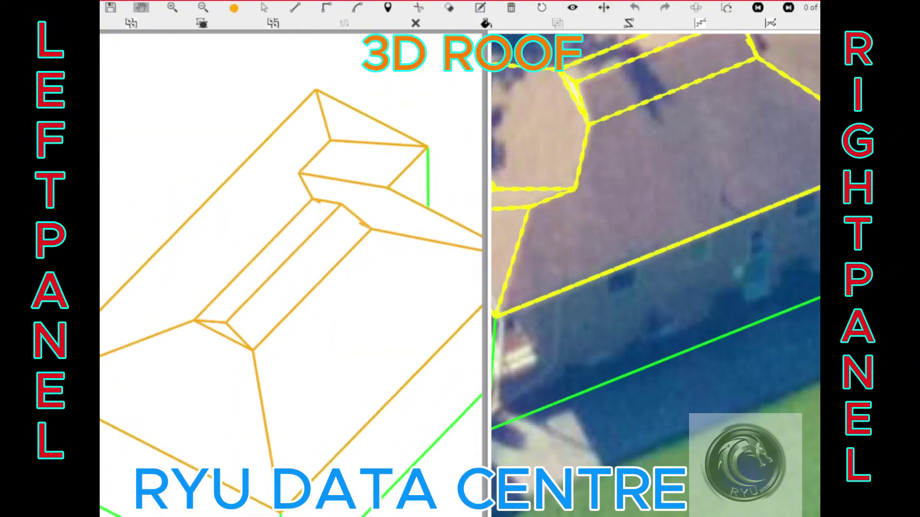
Step: Merge the narrow ridge strip's bottom corner onto the opposite bottom corner
left_click(296, 303)
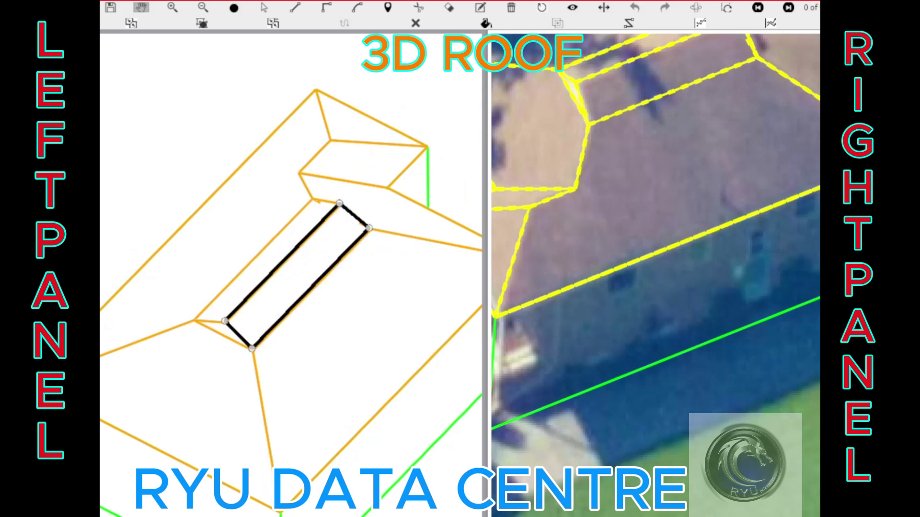
left_click(297, 303)
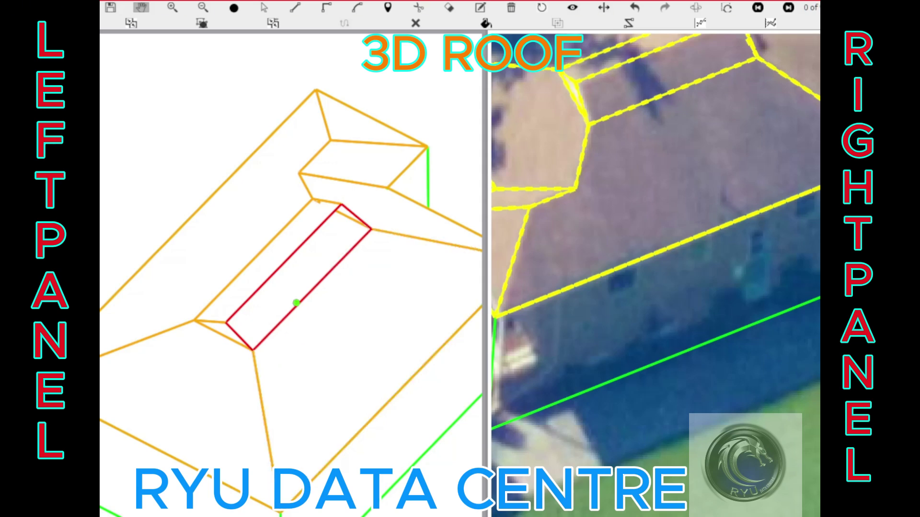
left_click_drag(253, 350, 225, 321)
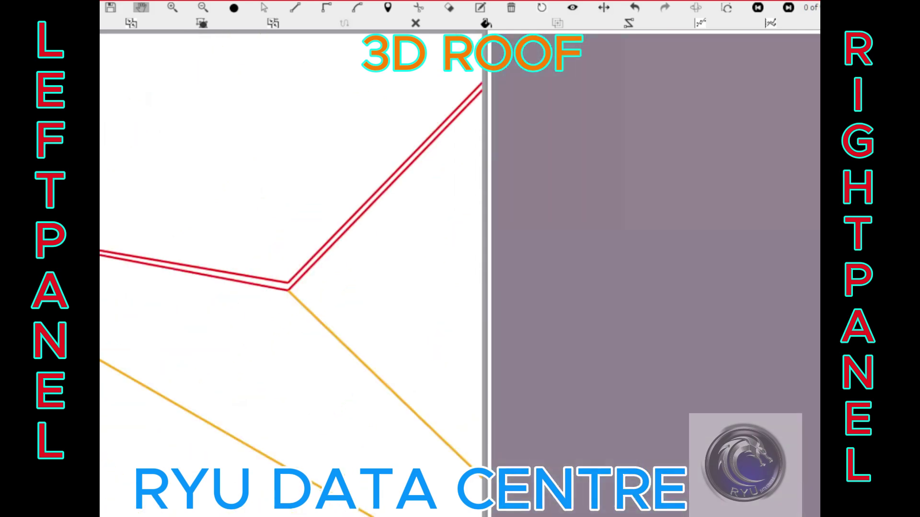
Step: Add an edge between the two ridge vertices, closing the thin ridge triangle
left_click(286, 289)
left_click(286, 282)
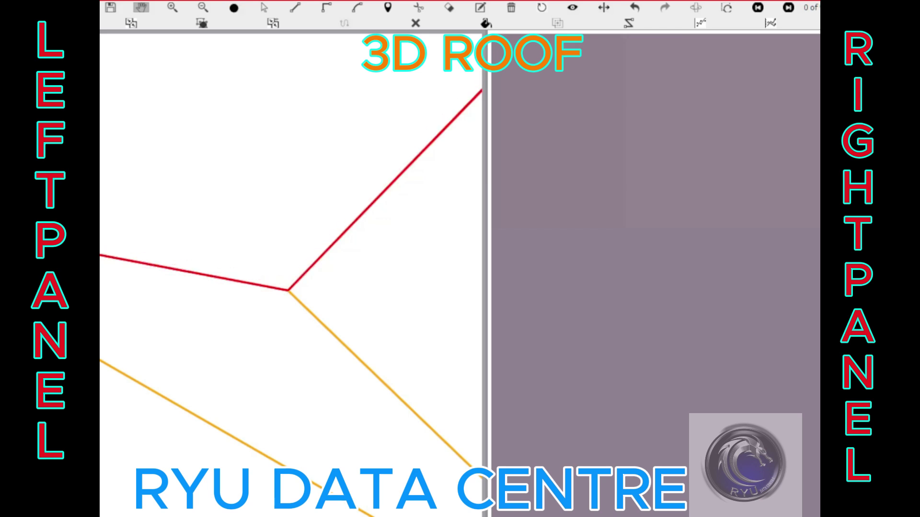
left_click(279, 296)
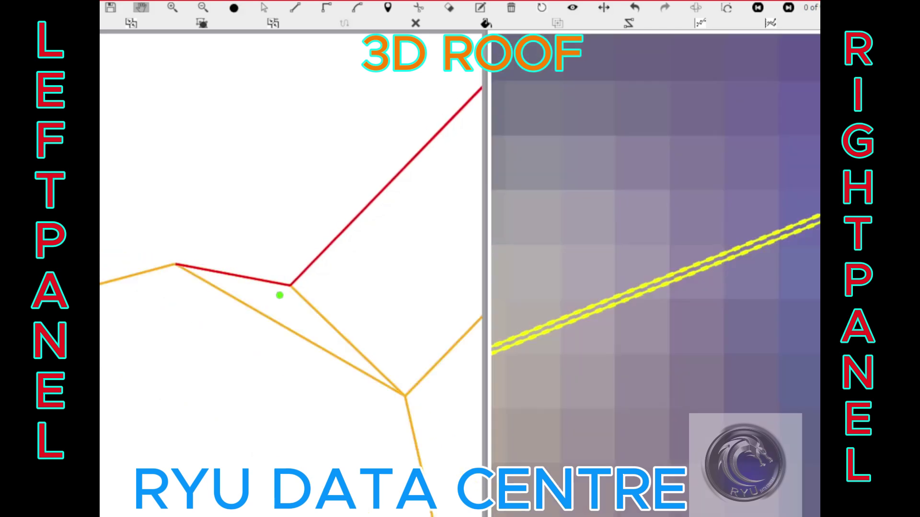
scroll(279, 295, "down", 3)
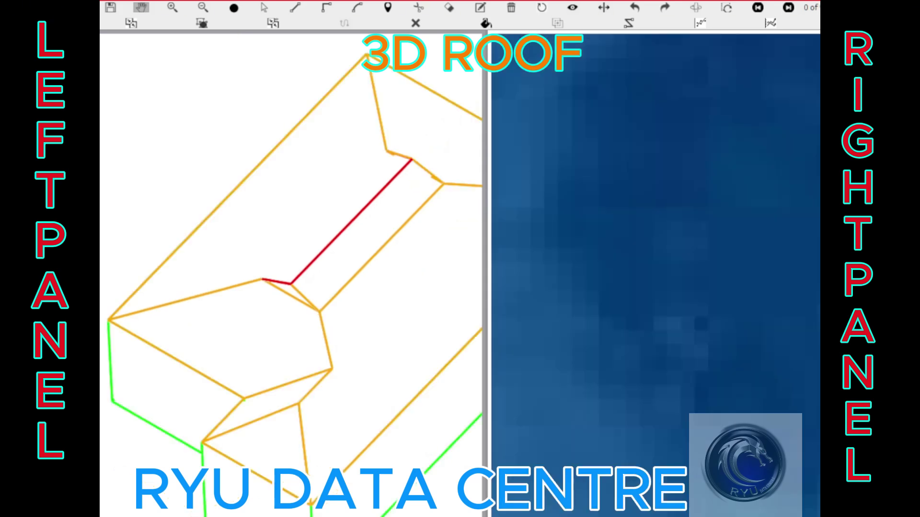
left_click_drag(262, 279, 411, 159)
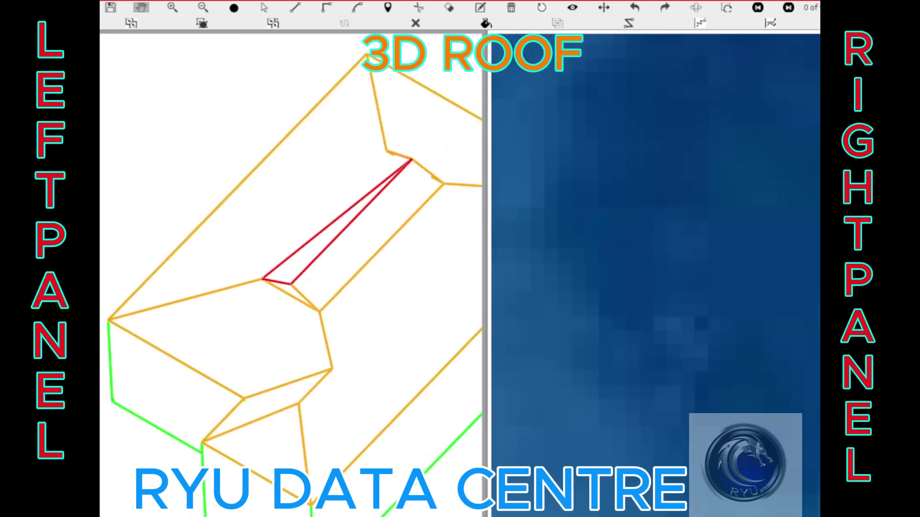
scroll(290, 284, "up", 3)
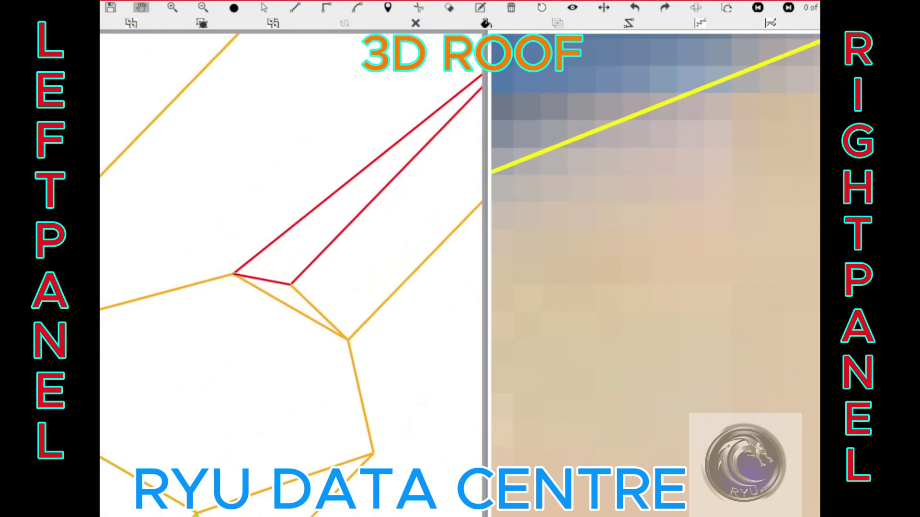
Step: Check the triangular ridge face and its edges, then zoom out to the whole roof
left_click(334, 148)
left_click(373, 160)
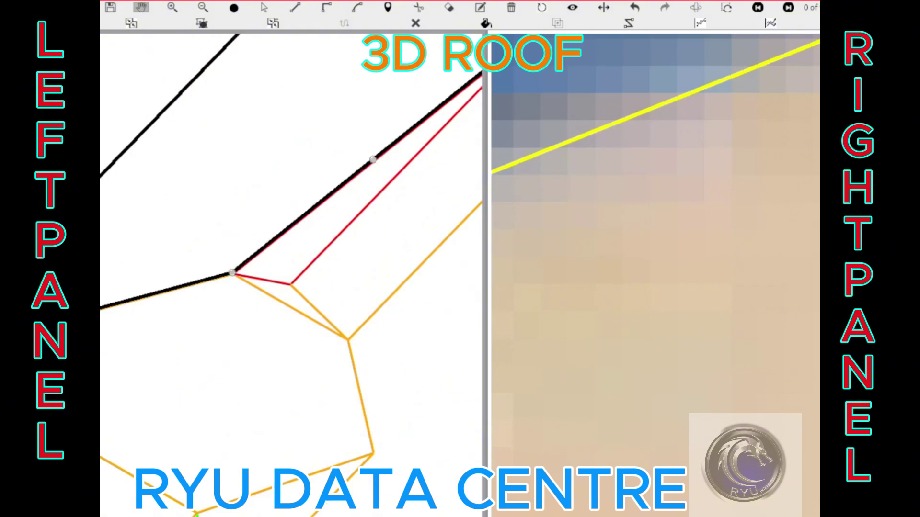
left_click(364, 207)
scroll(290, 285, "down", 2)
scroll(291, 284, "down", 2)
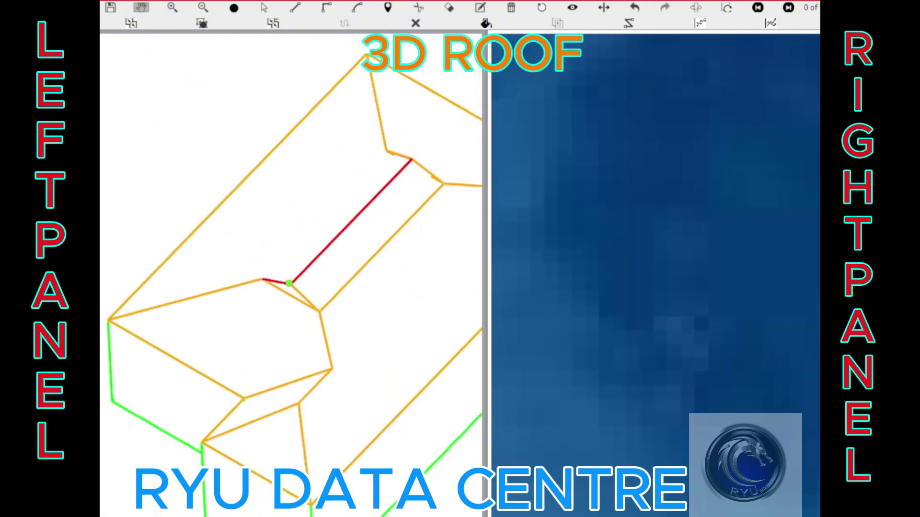
left_click(297, 290)
scroll(297, 291, "down", 5)
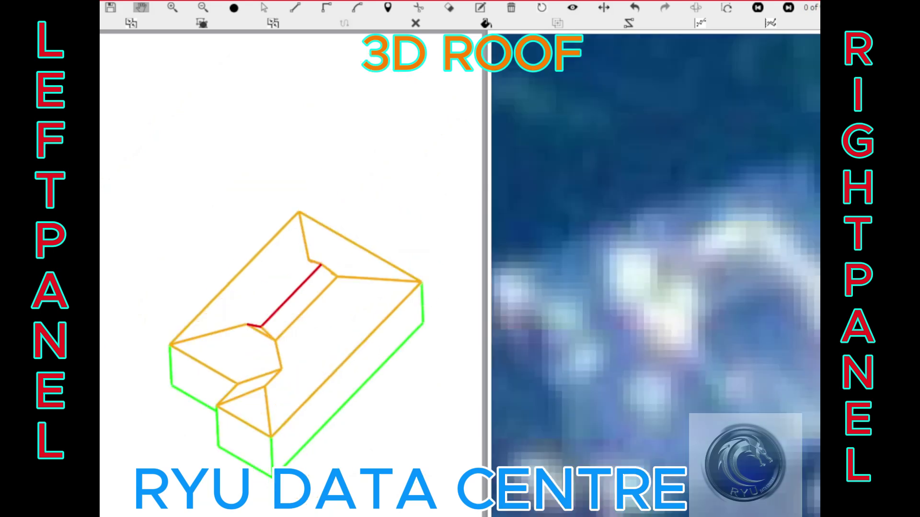
scroll(287, 307, "up", 5)
scroll(297, 297, "up", 3)
scroll(297, 297, "up", 3)
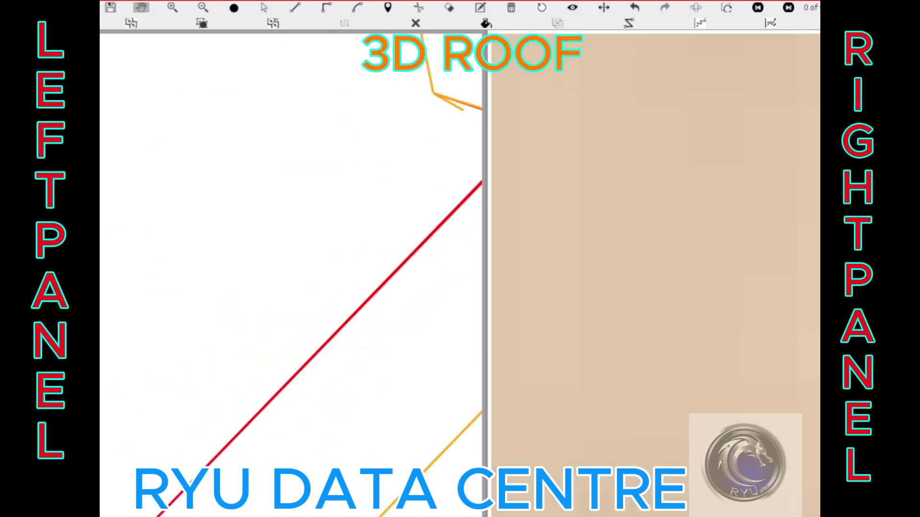
scroll(297, 297, "down", 2)
scroll(297, 298, "down", 2)
scroll(297, 297, "down", 2)
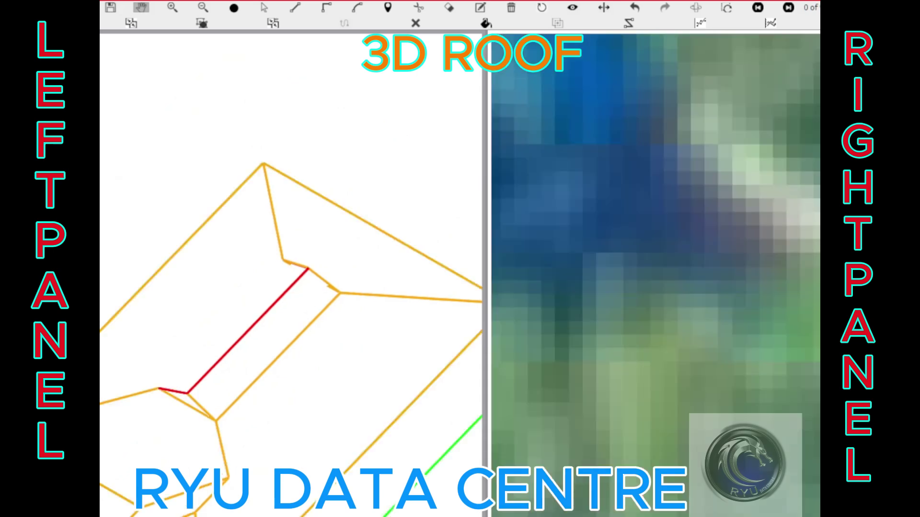
scroll(302, 322, "down", 2)
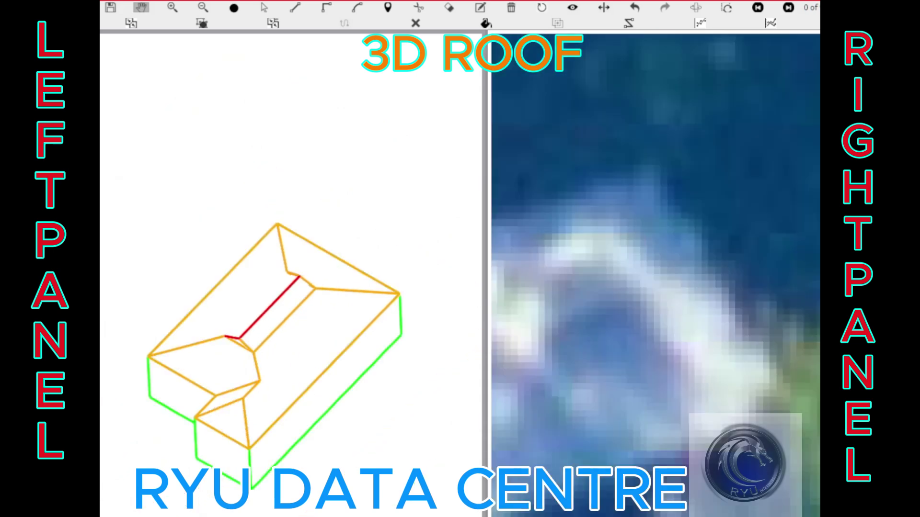
Step: Delete the ridge, hip, pentagon, quadrilateral and triangular roof faces, leaving the flat block
left_click(301, 322)
left_click(282, 316)
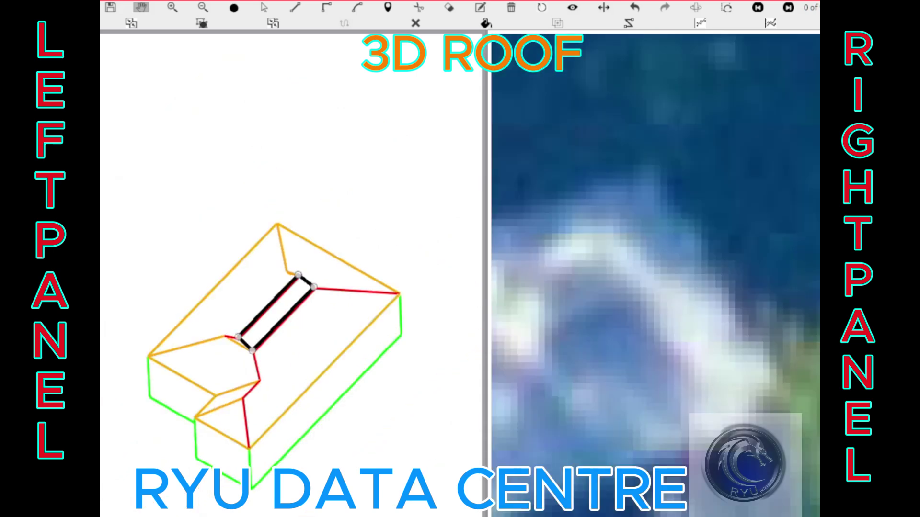
key("Delete")
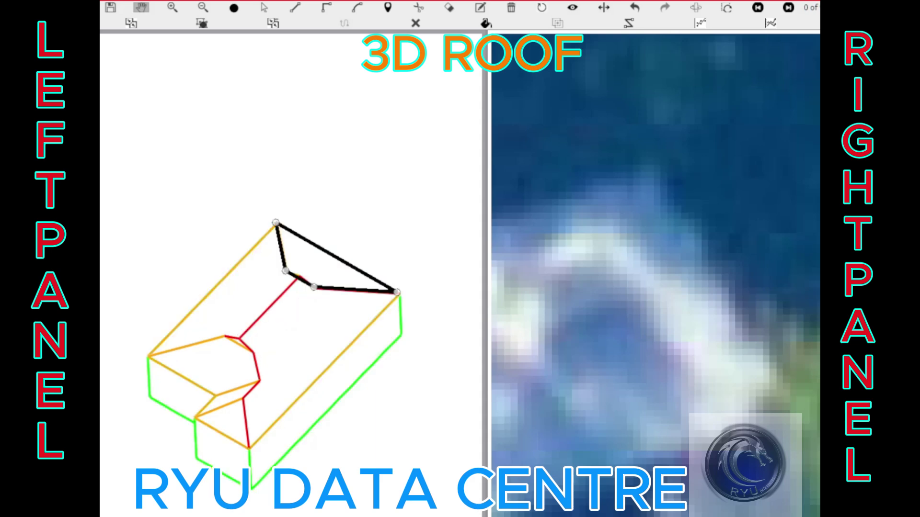
key("Delete")
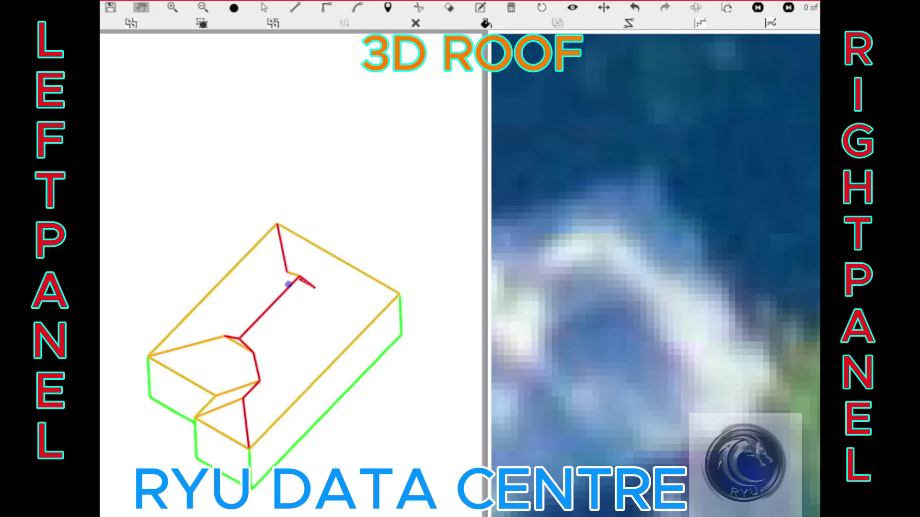
key("Delete")
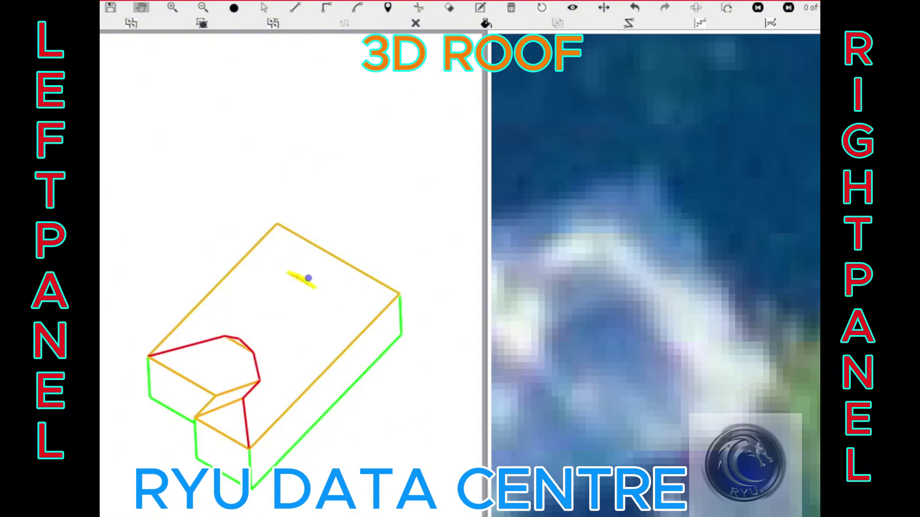
key("Delete")
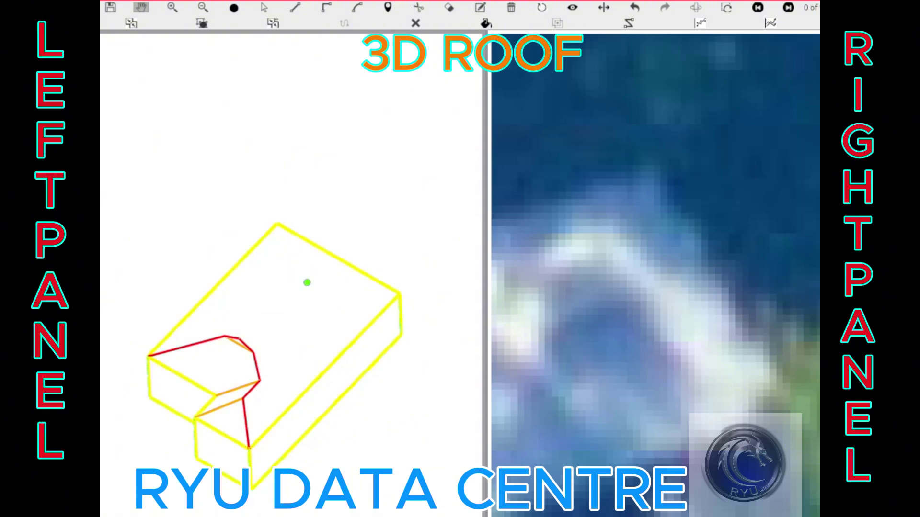
key("Delete")
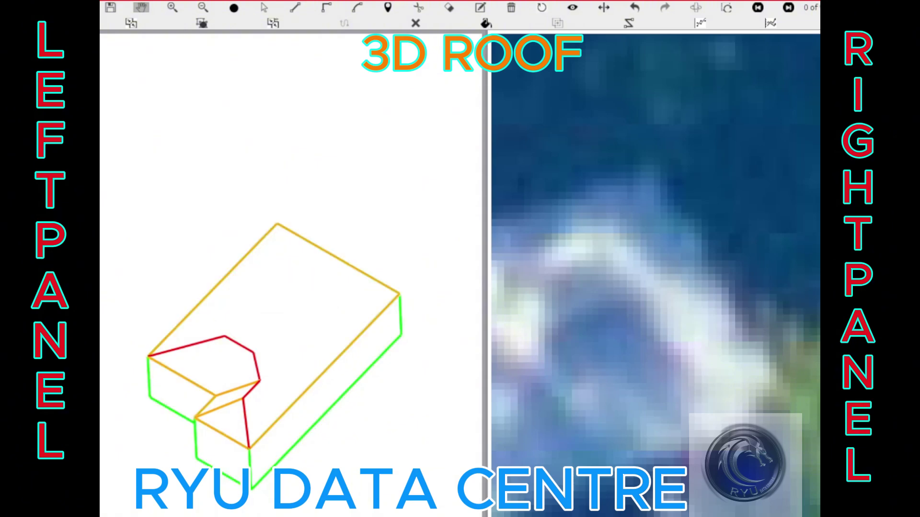
key("Delete")
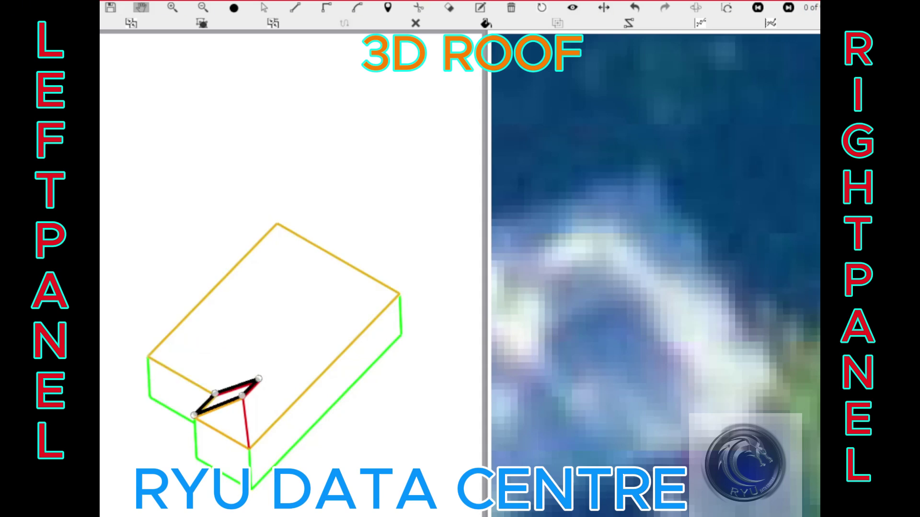
key("Delete")
left_click(244, 411)
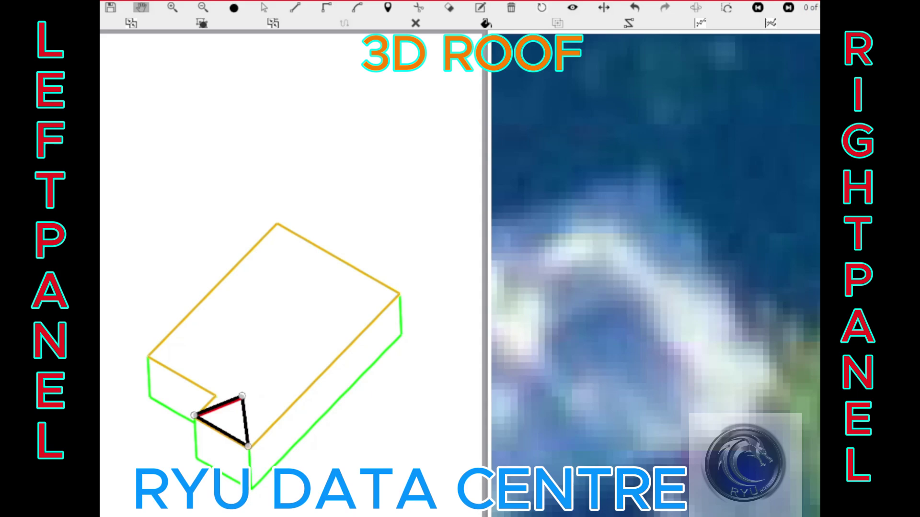
key("Delete")
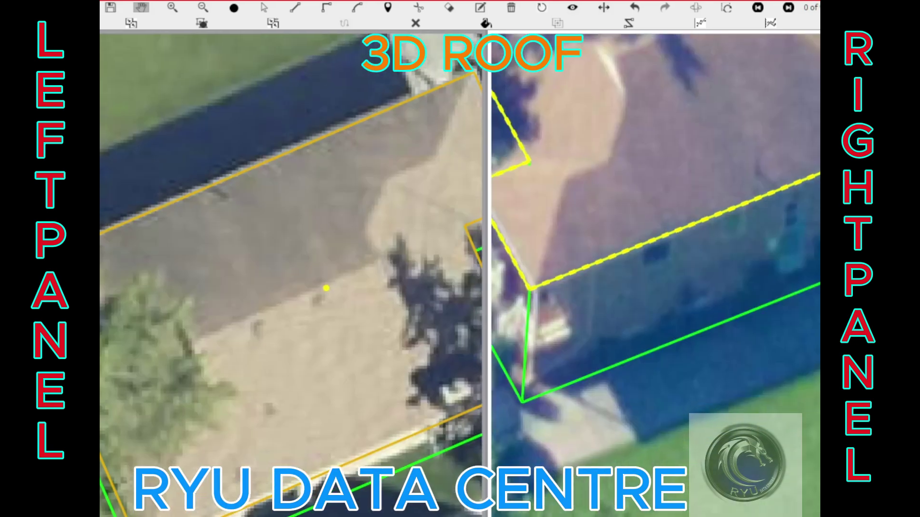
Step: Trace a new ridge line along the main roof with hip edges to the building corners
left_click(378, 261)
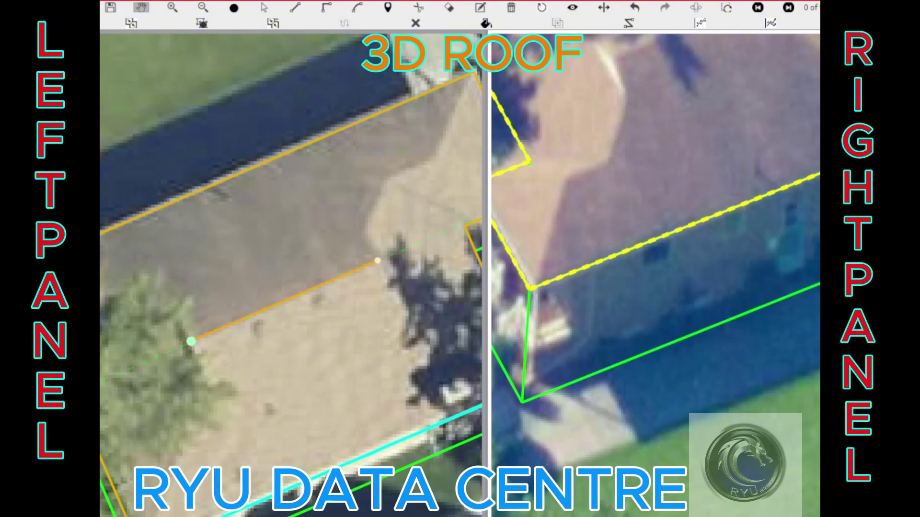
left_click(191, 341)
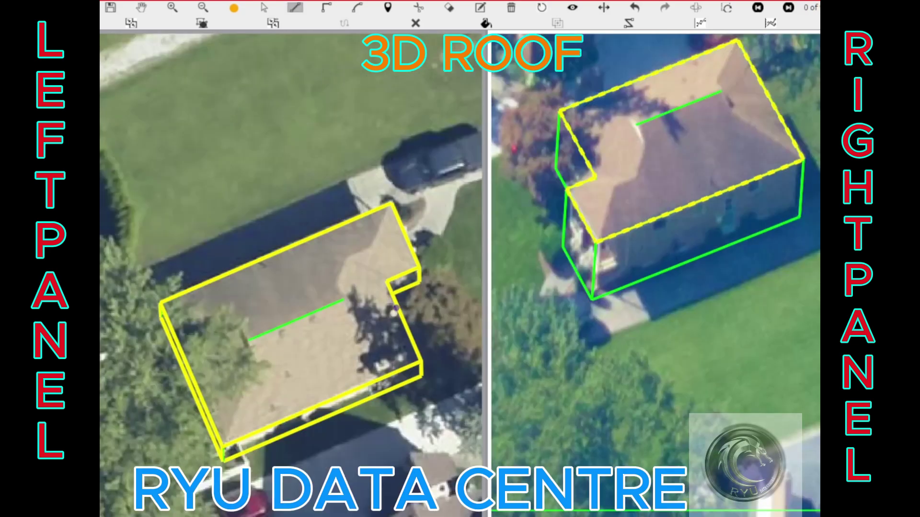
left_click(341, 298)
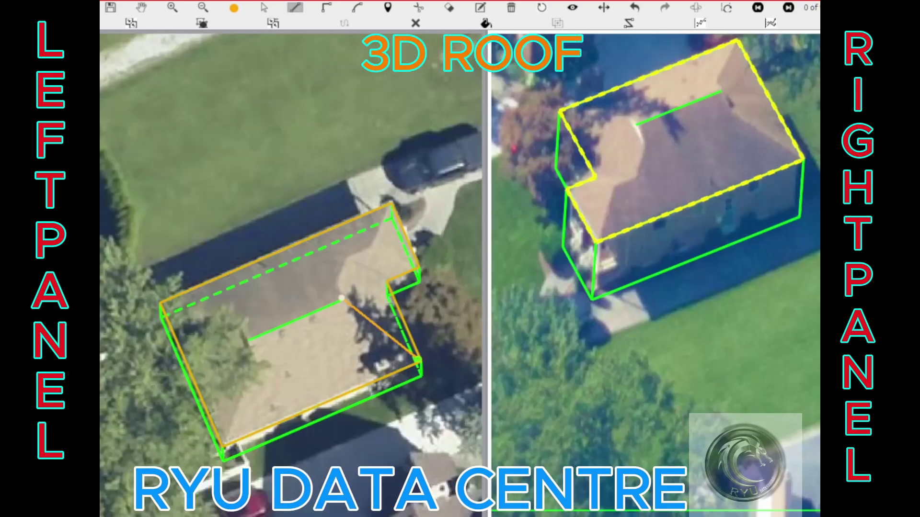
left_click(418, 359)
left_click(222, 444)
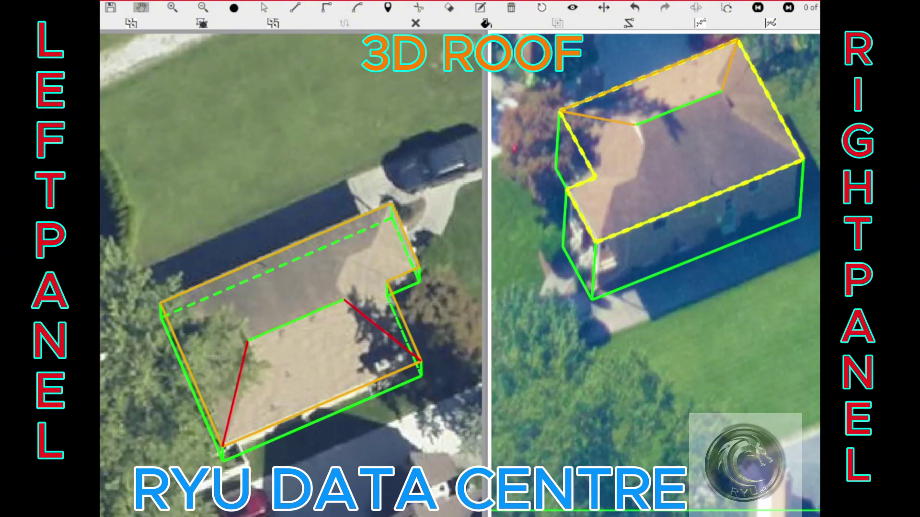
Step: Draw hip lines from the ridge ends to the lower-right and left house corners
scroll(292, 293, "down", 2)
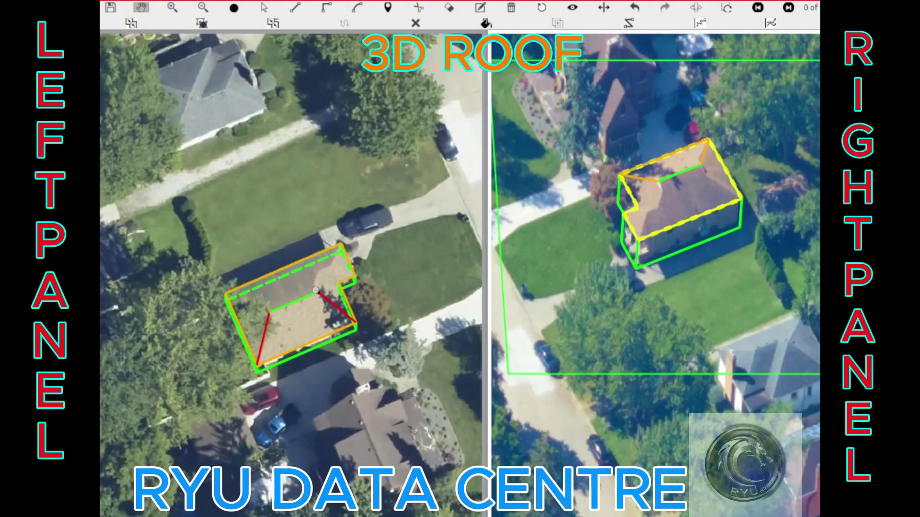
scroll(292, 289, "up", 2)
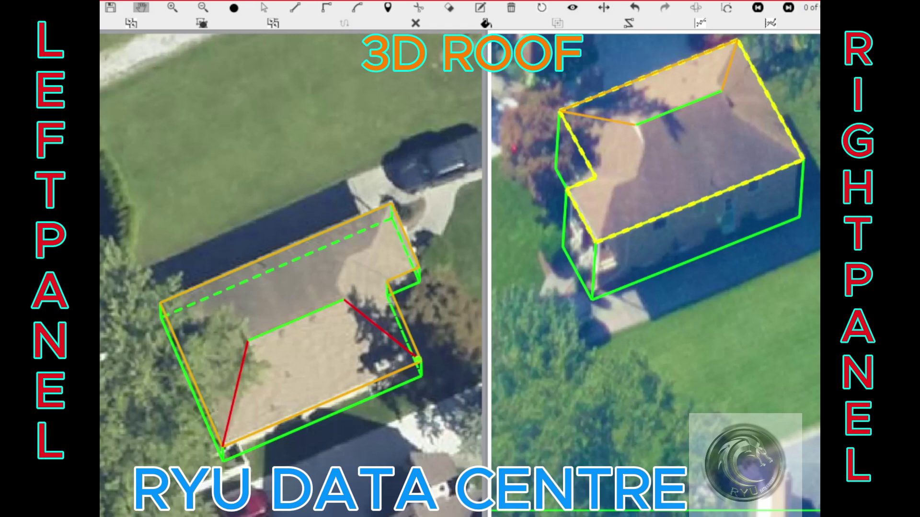
left_click(418, 360)
left_click(357, 216)
middle_click_drag(357, 216, 389, 209)
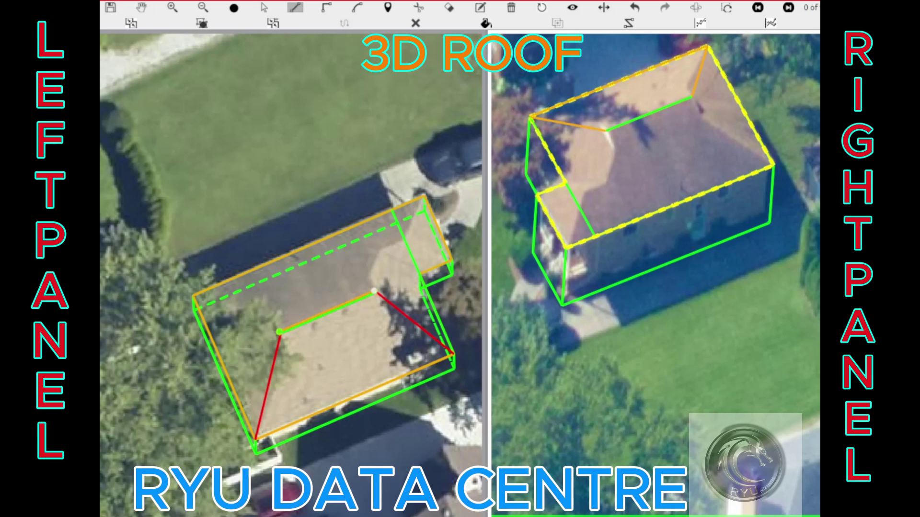
left_click(280, 331)
left_click(192, 294)
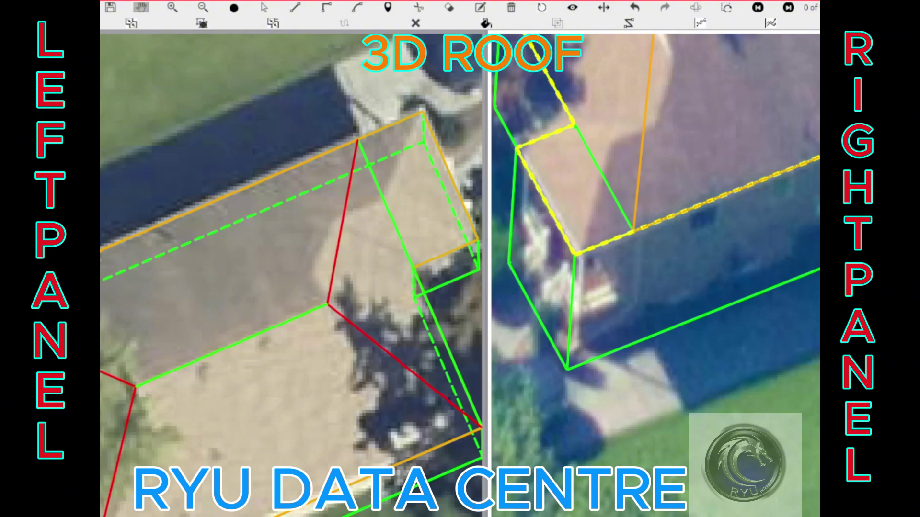
Step: Add a guide line and bend both red hip lines along the valley
left_click(312, 274)
left_click_drag(332, 267, 310, 272)
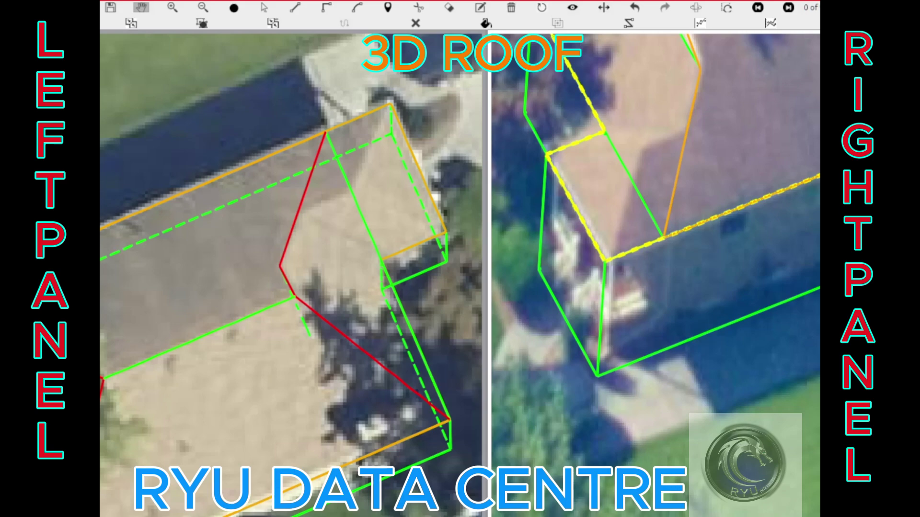
left_click_drag(326, 322, 310, 338)
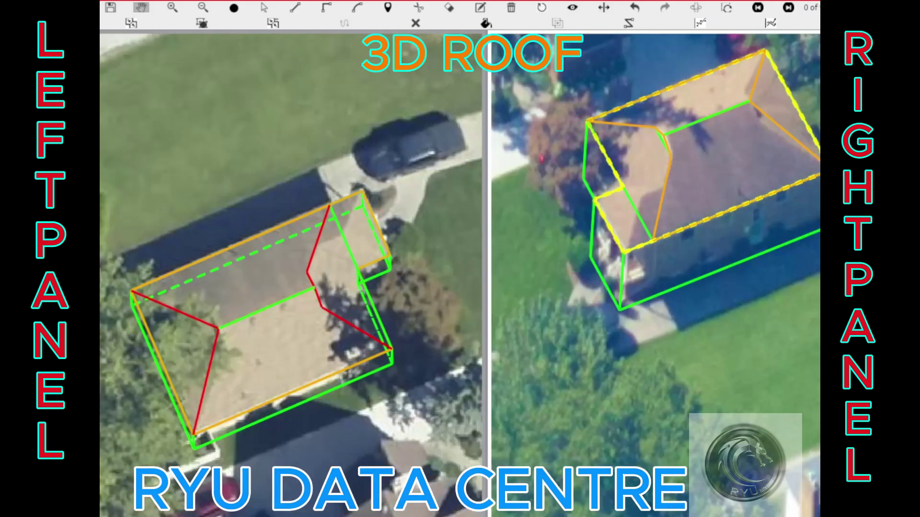
Step: Draw a new edge parallel to the ridge on the lower slope
scroll(291, 285, "up", 2)
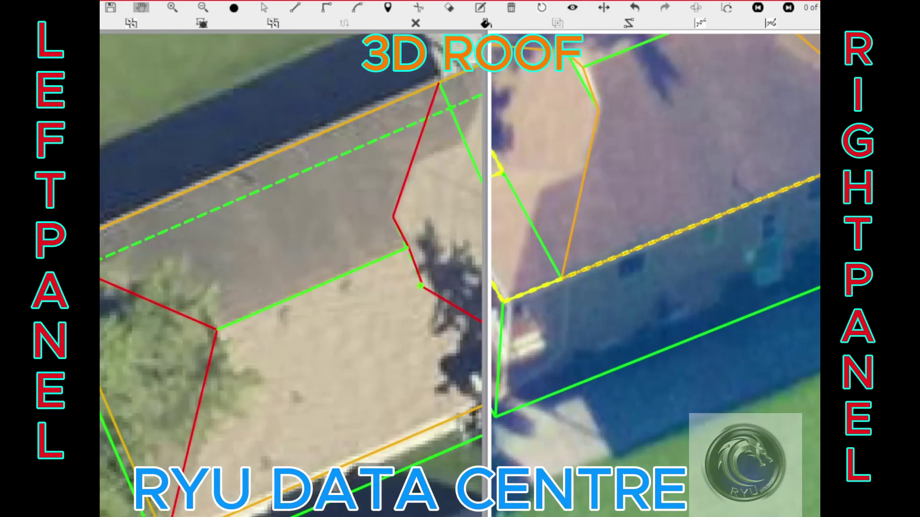
left_click(421, 288)
left_click(234, 367)
left_click(203, 297)
Step: Delete the stray left roof face and the lower roof face
left_click(193, 282)
left_click(172, 309)
key("Delete")
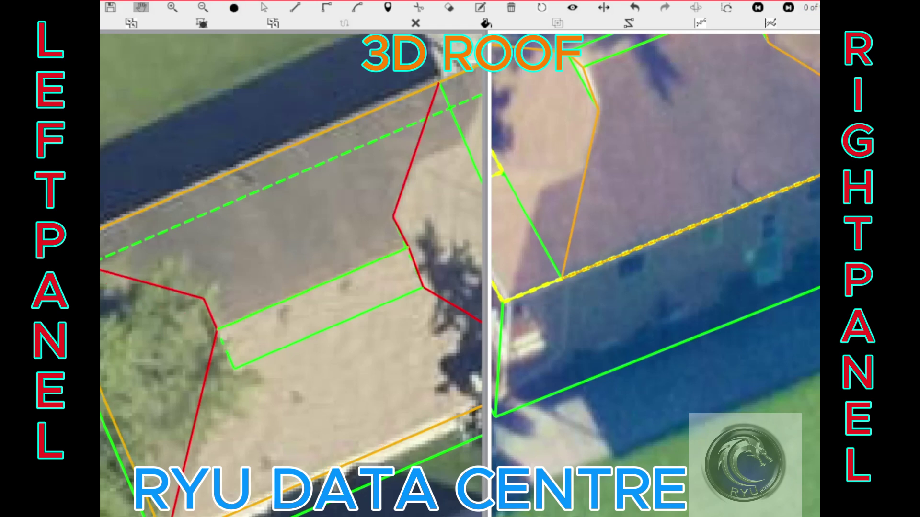
left_click(204, 382)
key("Delete")
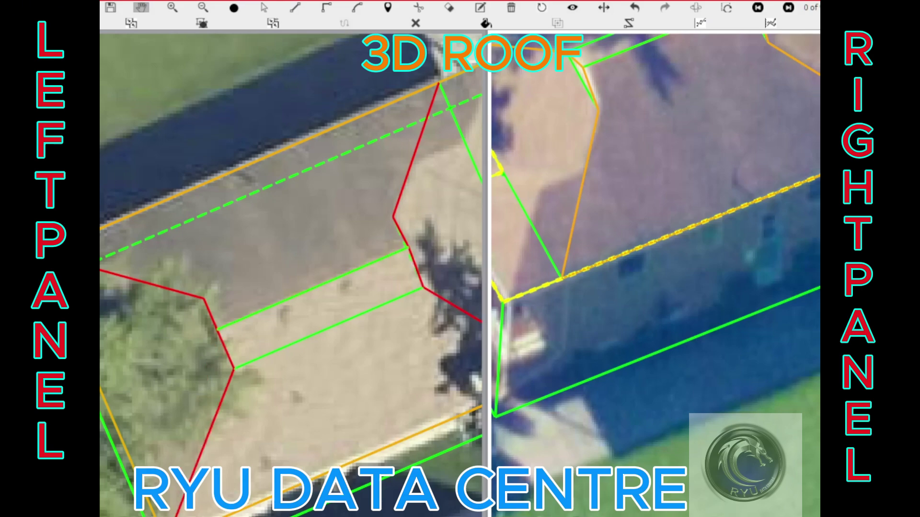
scroll(234, 364, "down", 5)
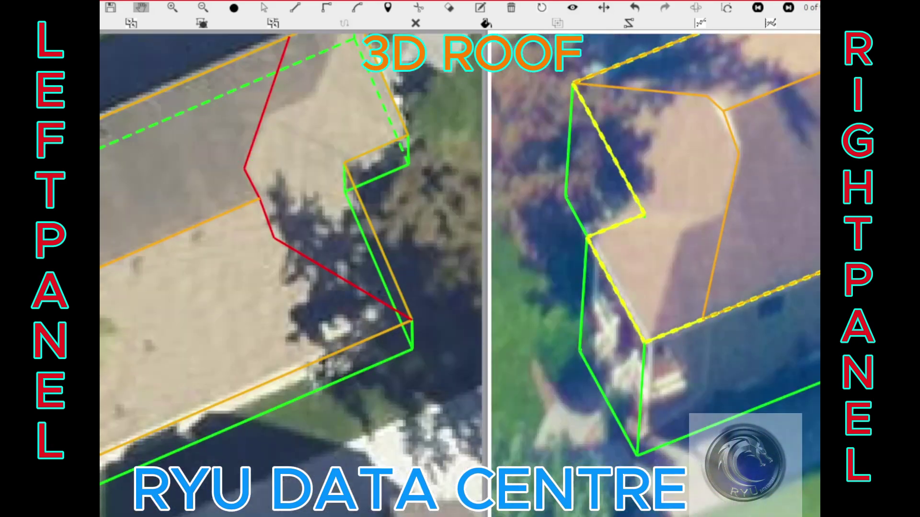
Step: Trace both red hip lines by the rear wing as orange edges, panning to the far end
key("l")
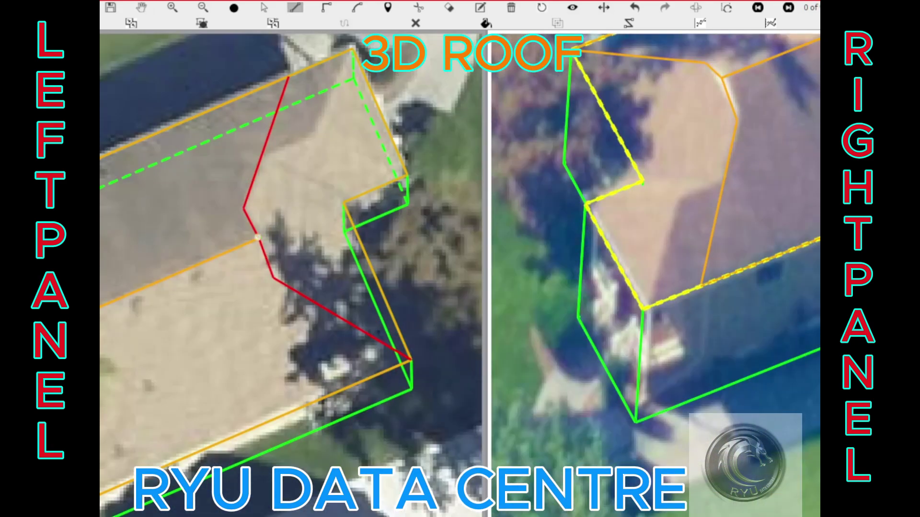
left_click(272, 277)
left_click(243, 207)
key("h")
left_click_drag(238, 220, 407, 195)
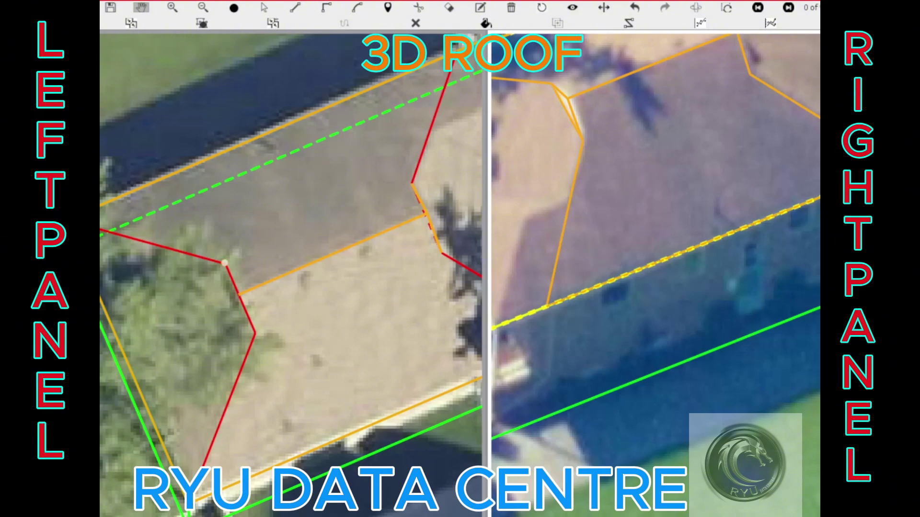
left_click(238, 293)
left_click(254, 331)
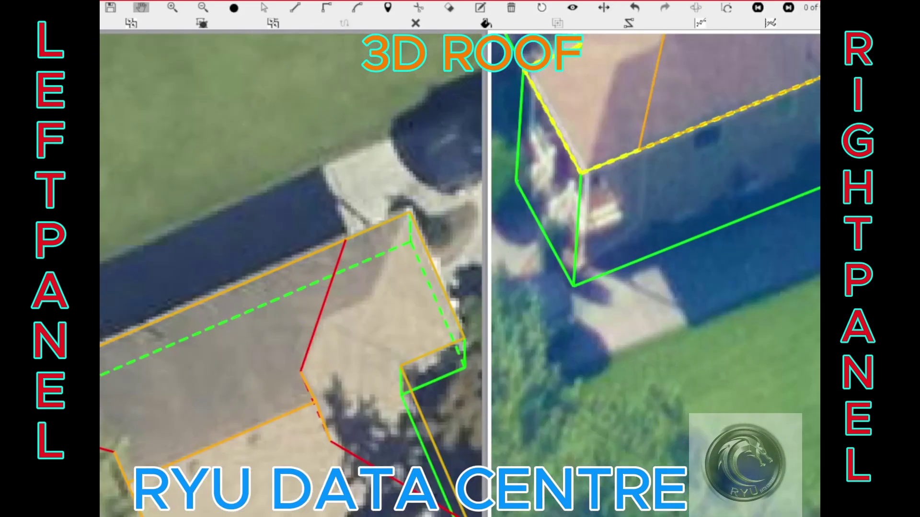
Step: Draw a roof line to the ridge corner and delete the misplaced segment
left_click(317, 318)
left_click(371, 293)
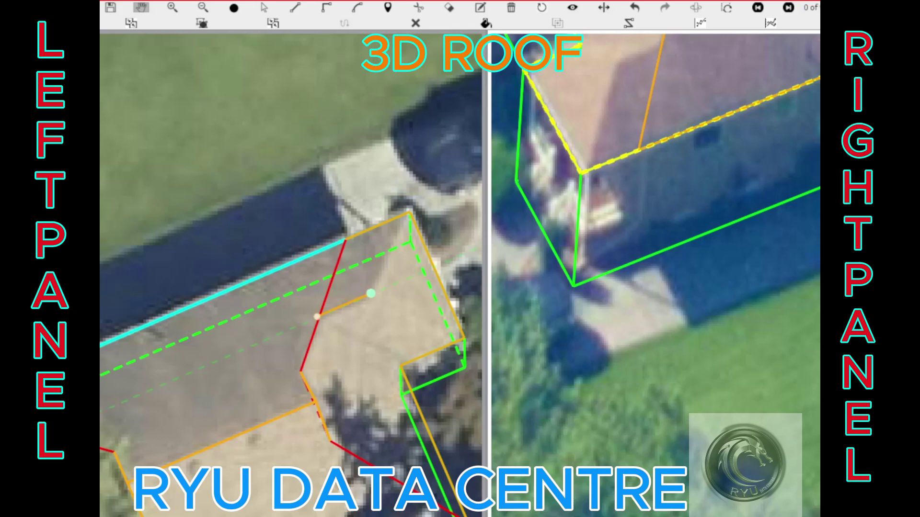
left_click(406, 211)
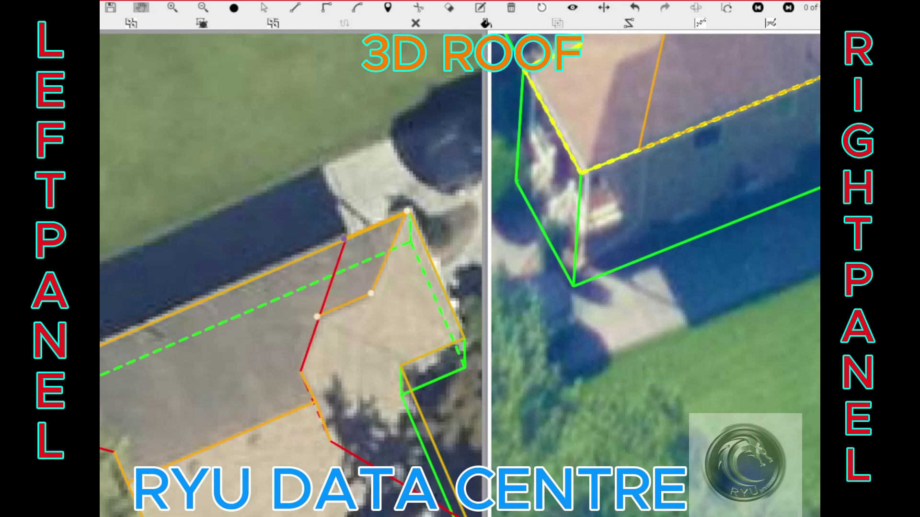
key("Return")
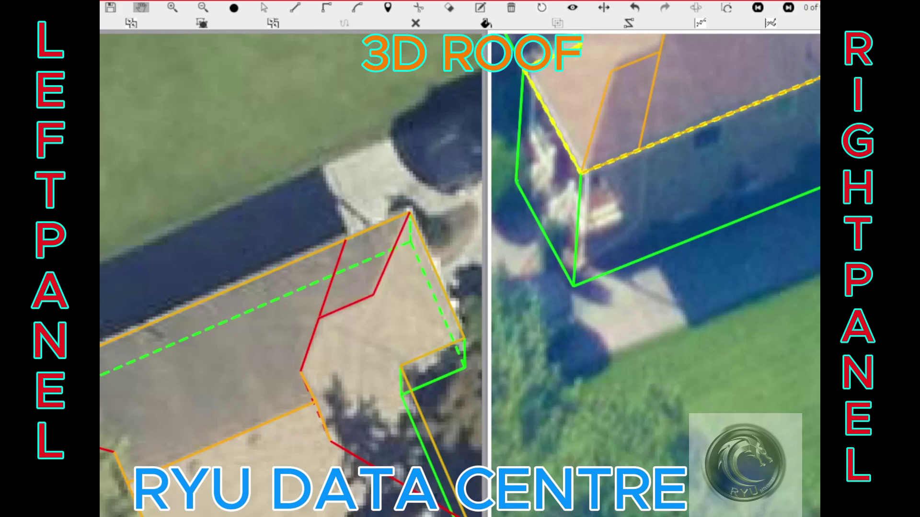
left_click(357, 279)
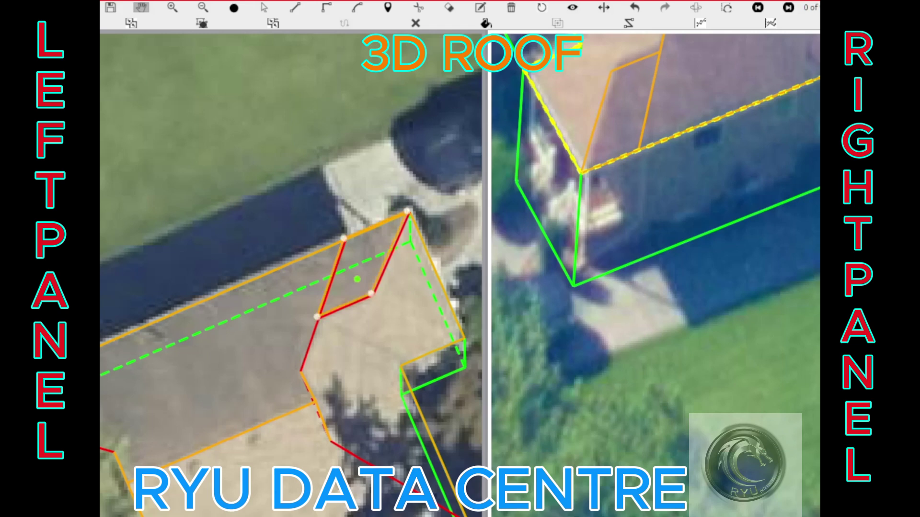
key("Delete")
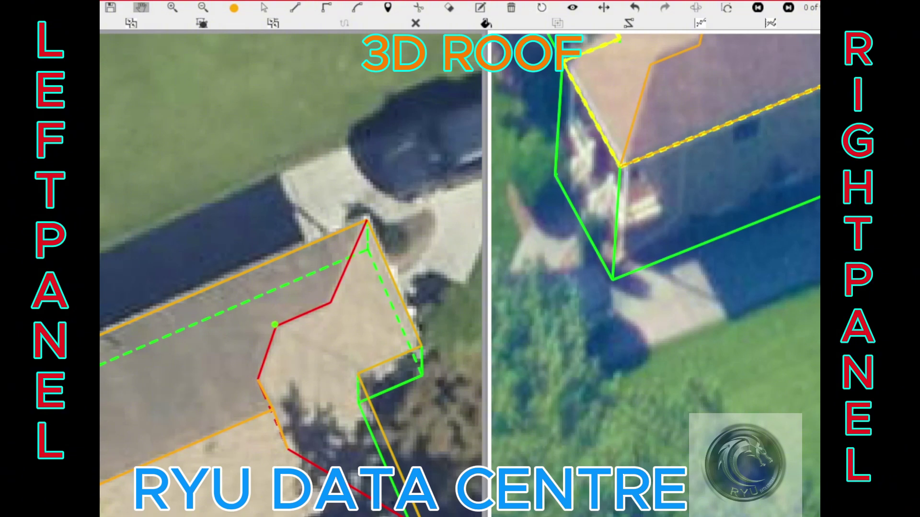
Step: Draw and close the two hip facets at the rear wing end
left_click(418, 344)
left_click(329, 302)
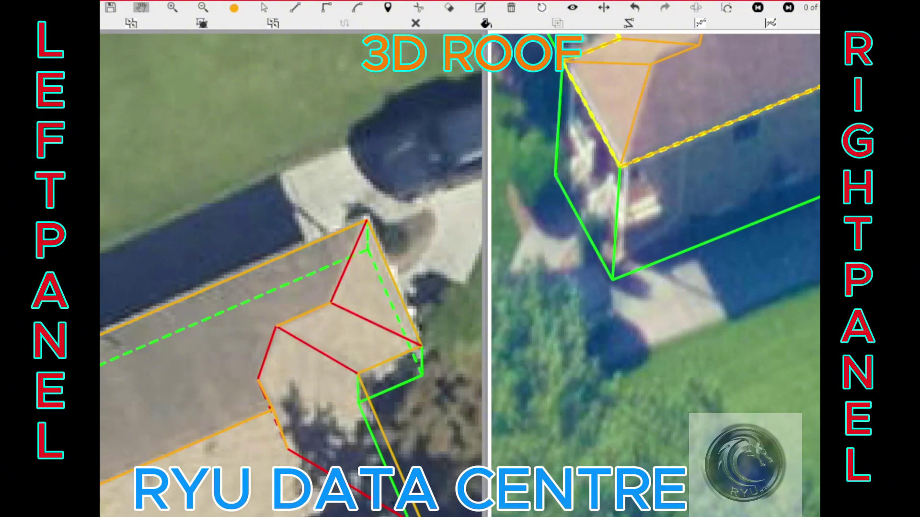
left_click(328, 302)
left_click(365, 219)
left_click(329, 301)
left_click(419, 344)
Step: Zoom in on the front wing and trace its first dashed red edge
key("Down")
key("Left")
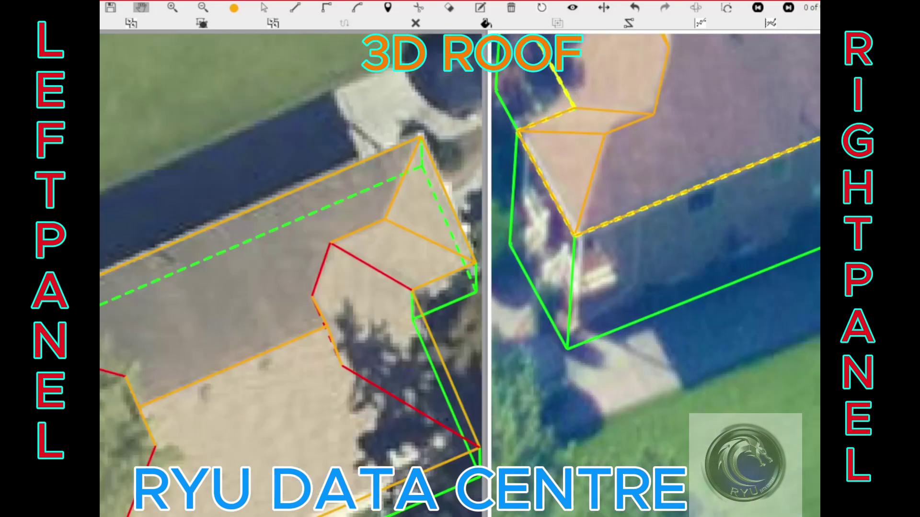
key("Down")
key("Right")
key("plus")
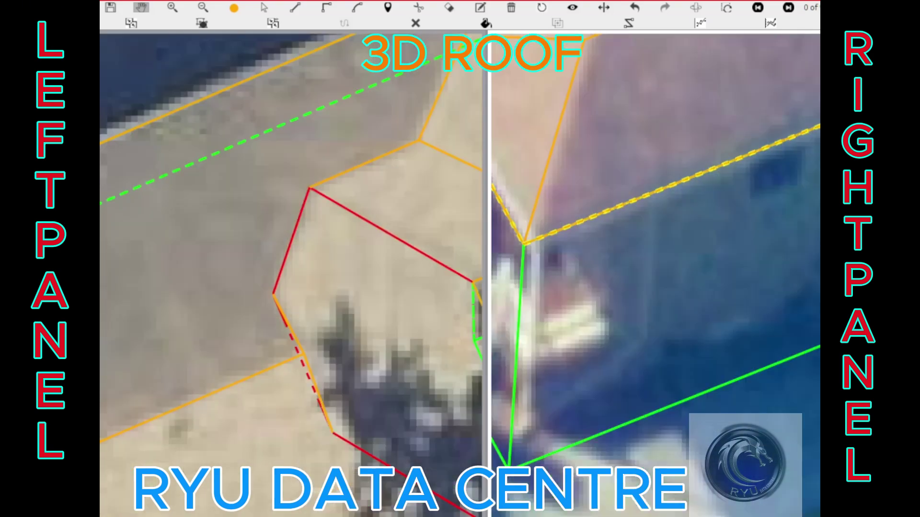
left_click(272, 293)
left_click(330, 430)
Step: Extend the orange line to the corner vertex, finishing the front wing's hip and valley lines
key("Down")
key("Right")
key("Down")
key("Right")
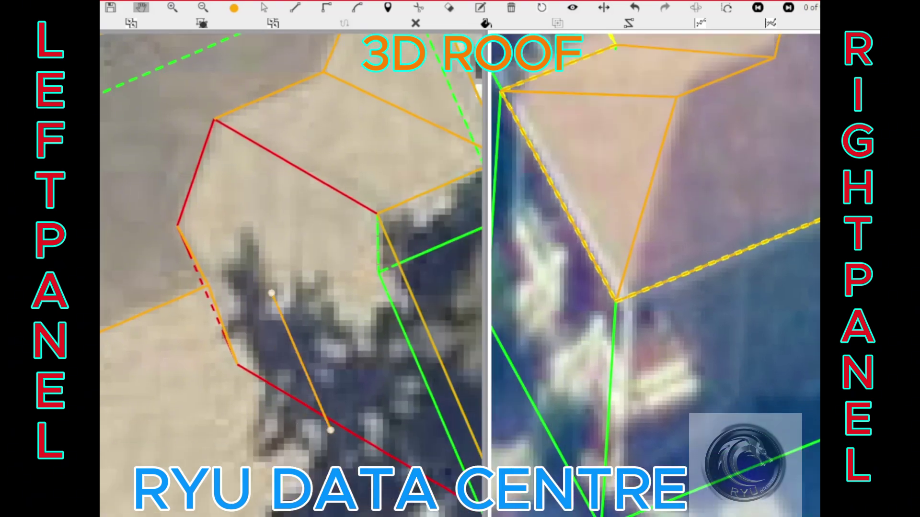
key("Down")
key("Right")
key("Down")
key("Right")
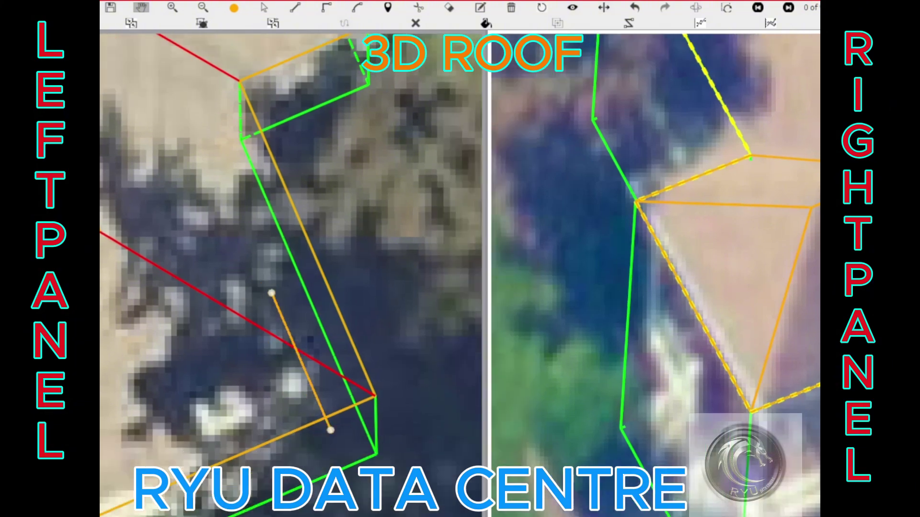
left_click(368, 387)
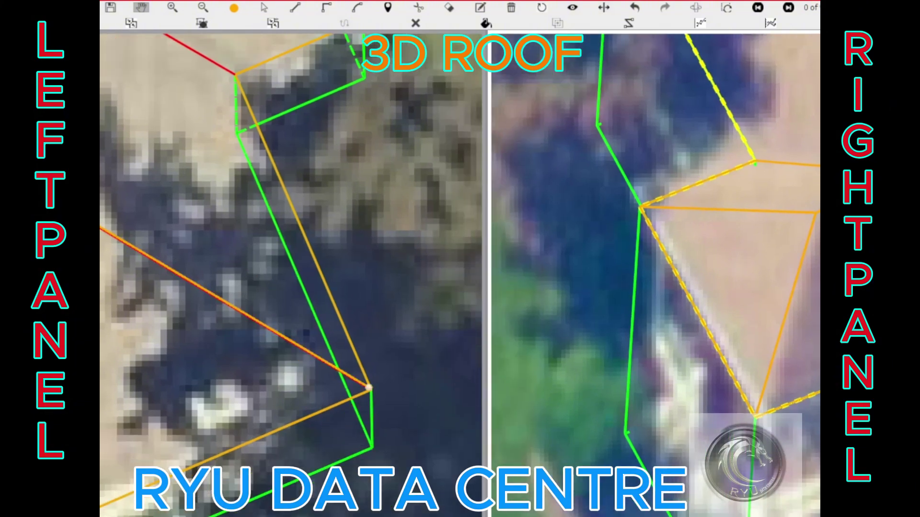
key("Up")
key("Left")
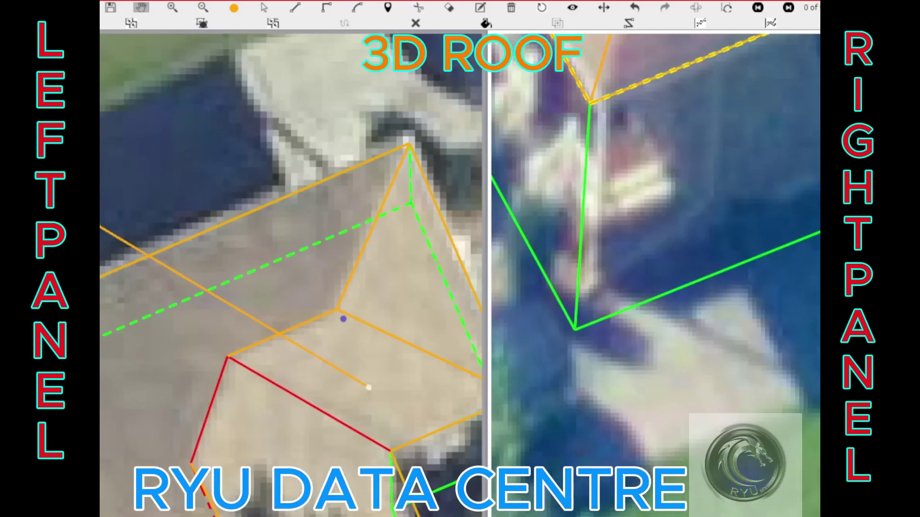
left_click(368, 387)
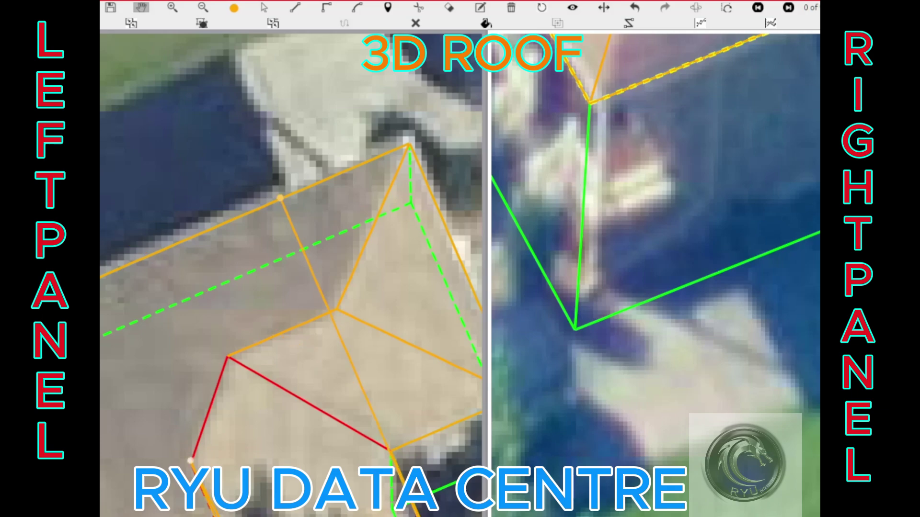
Step: Inspect the roof face below the ridge and the triangular roof face
scroll(280, 198, "down", 3)
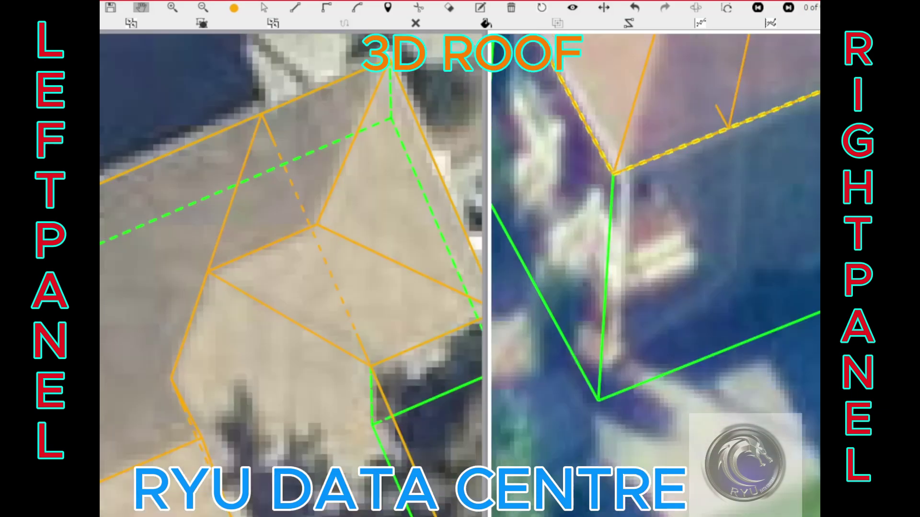
scroll(323, 346, "up", 3)
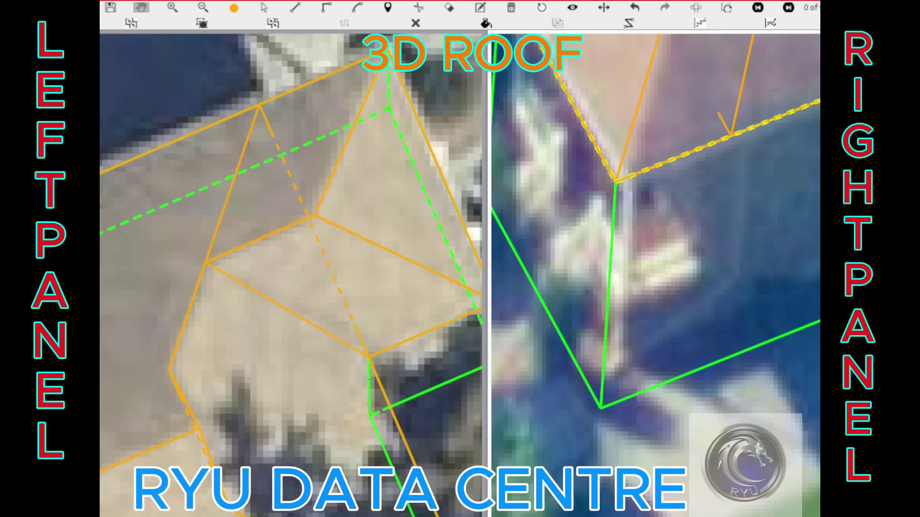
left_click(291, 285)
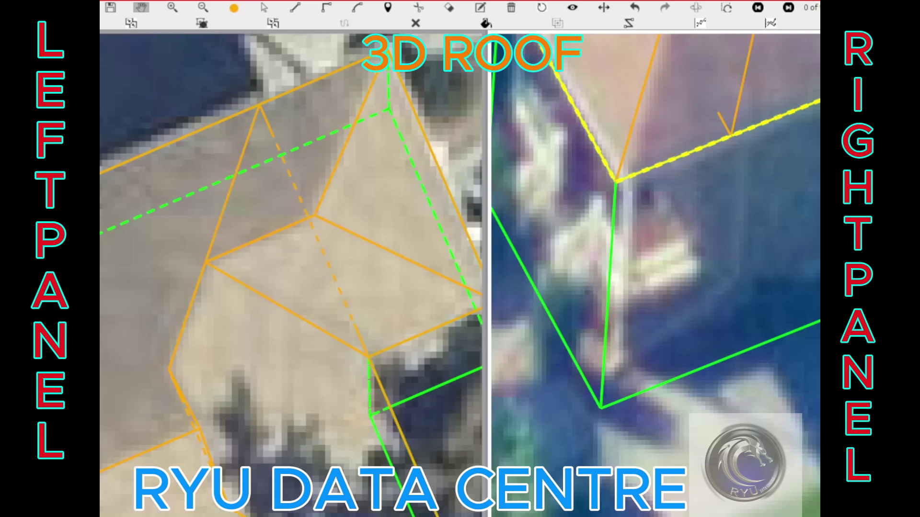
left_click(333, 278)
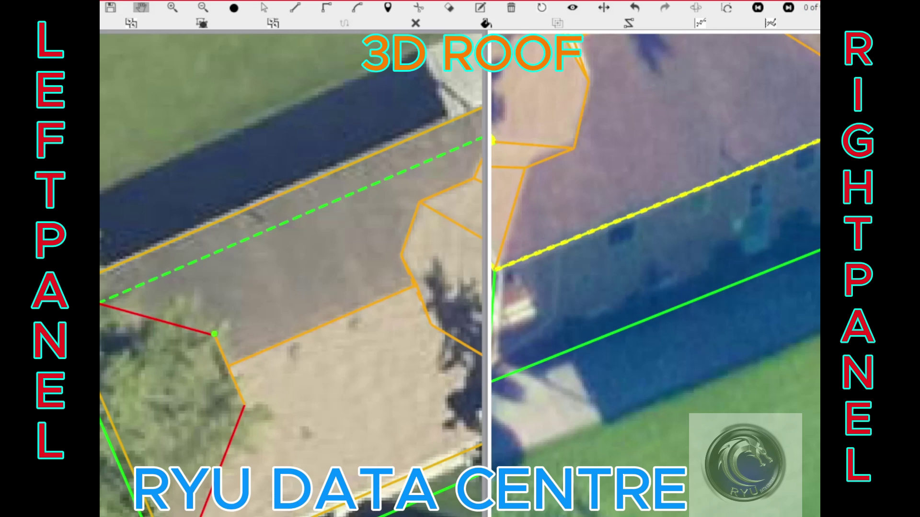
Step: Trace the remaining red edges at the left end and commit them as orange edges
left_click(215, 334)
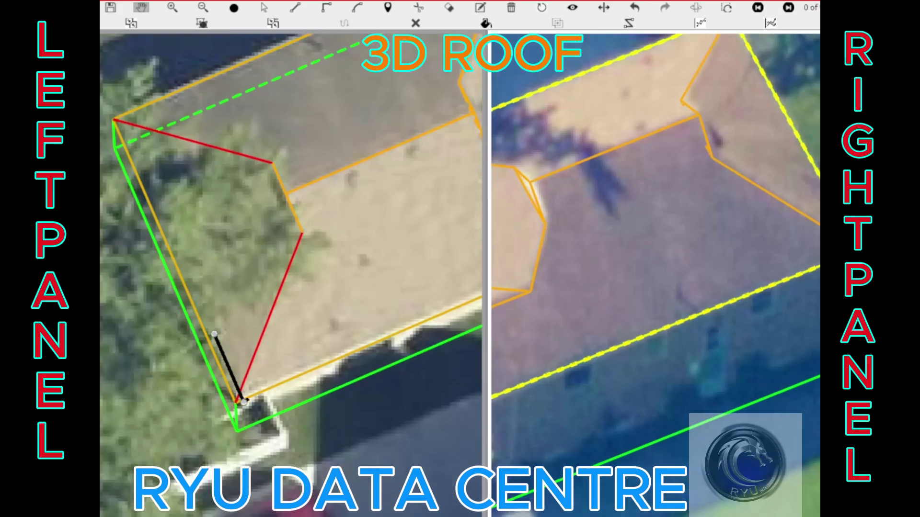
left_click(271, 163)
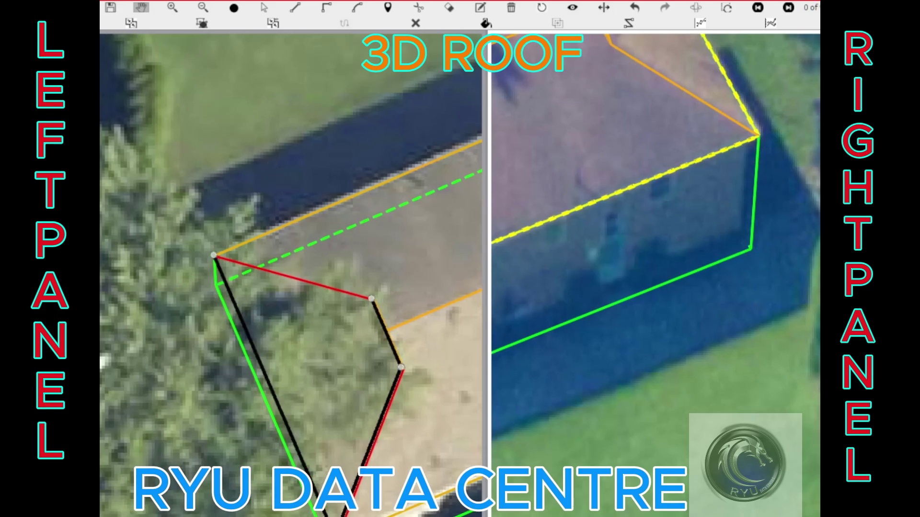
key("Return")
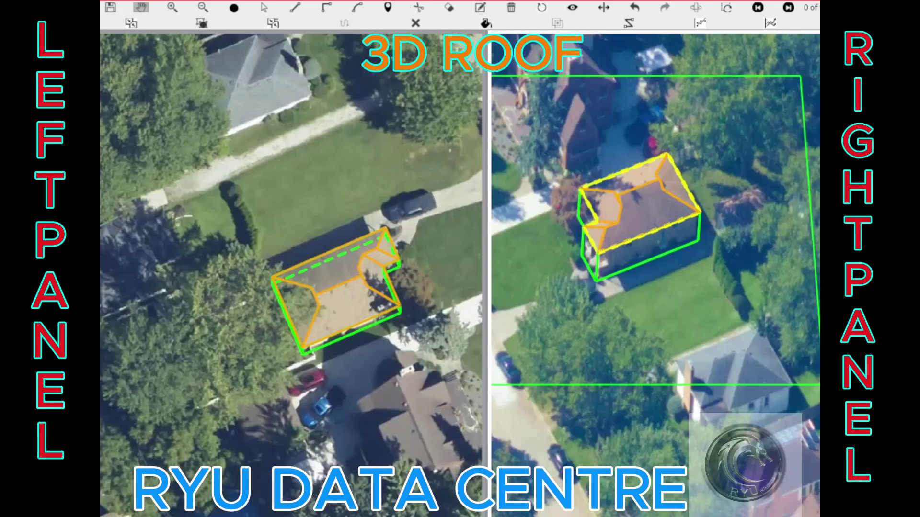